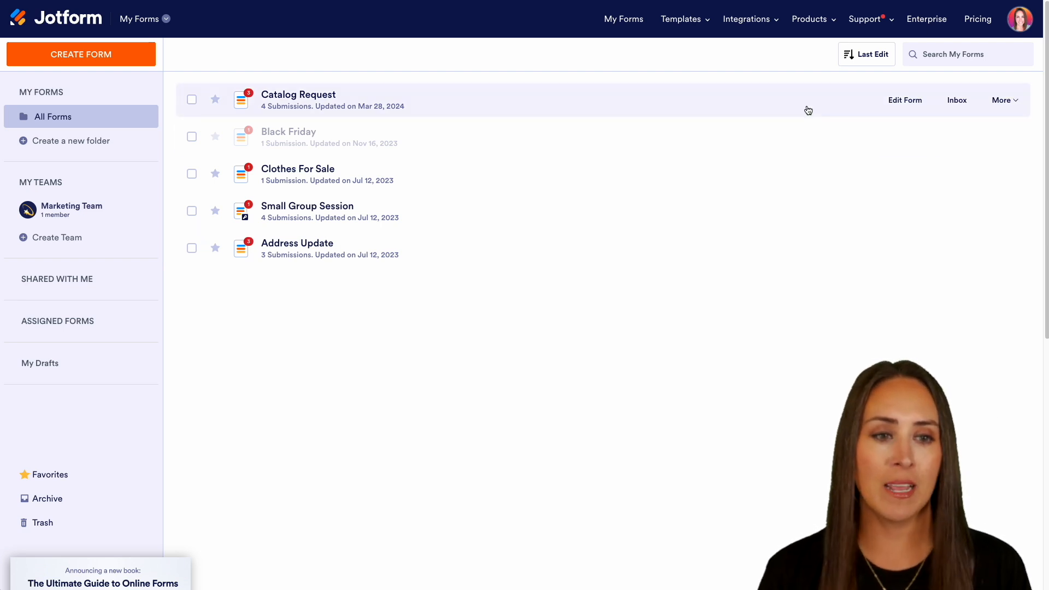
# Open the Catalog Request form's submissions table and show the filter's submission status choices.
pyautogui.click(1004, 100)
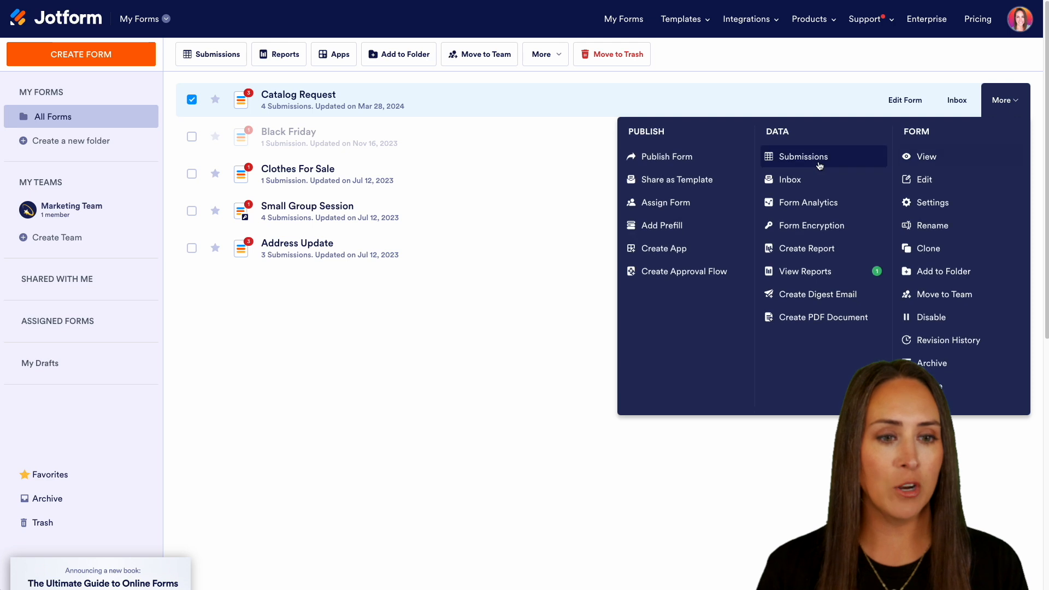
pyautogui.click(798, 160)
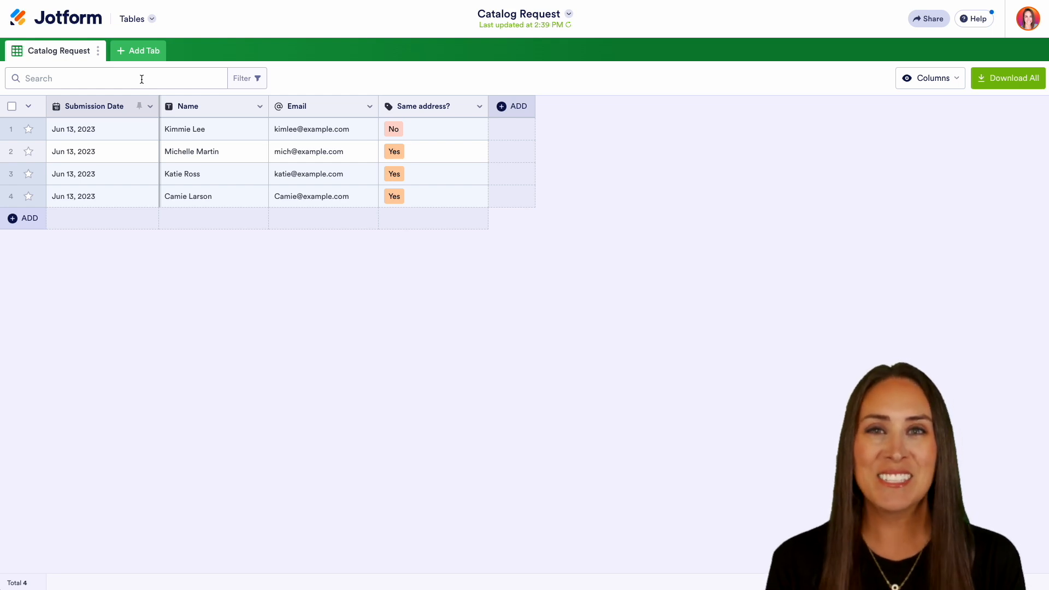
pyautogui.click(248, 78)
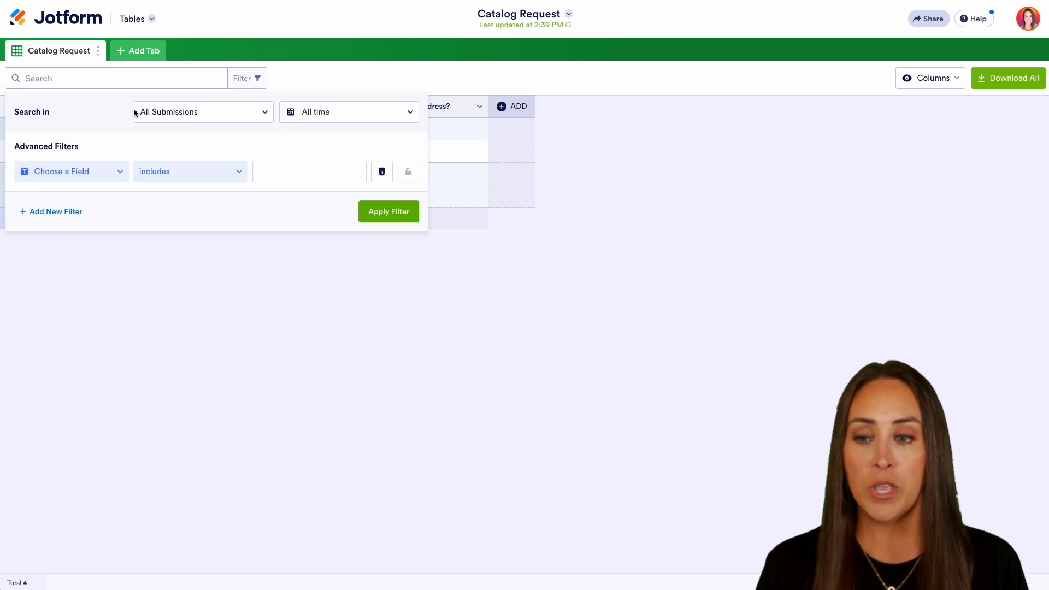
pyautogui.click(255, 115)
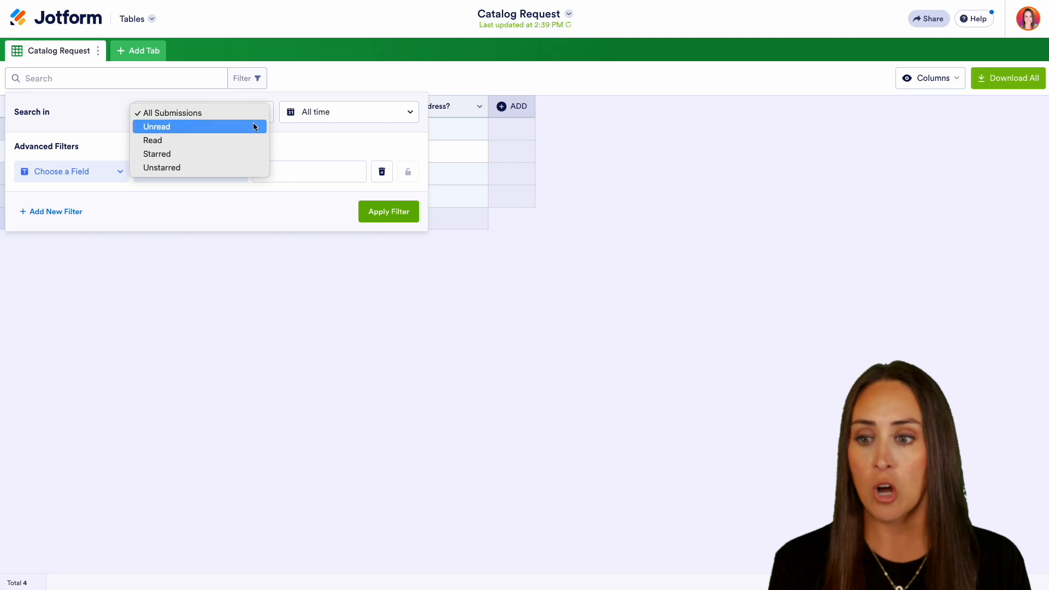
# Filter the submissions to custom dates from Jun 1, 2023 to Mar 28, 2024, and clear that date filter again.
pyautogui.click(408, 117)
pyautogui.click(407, 118)
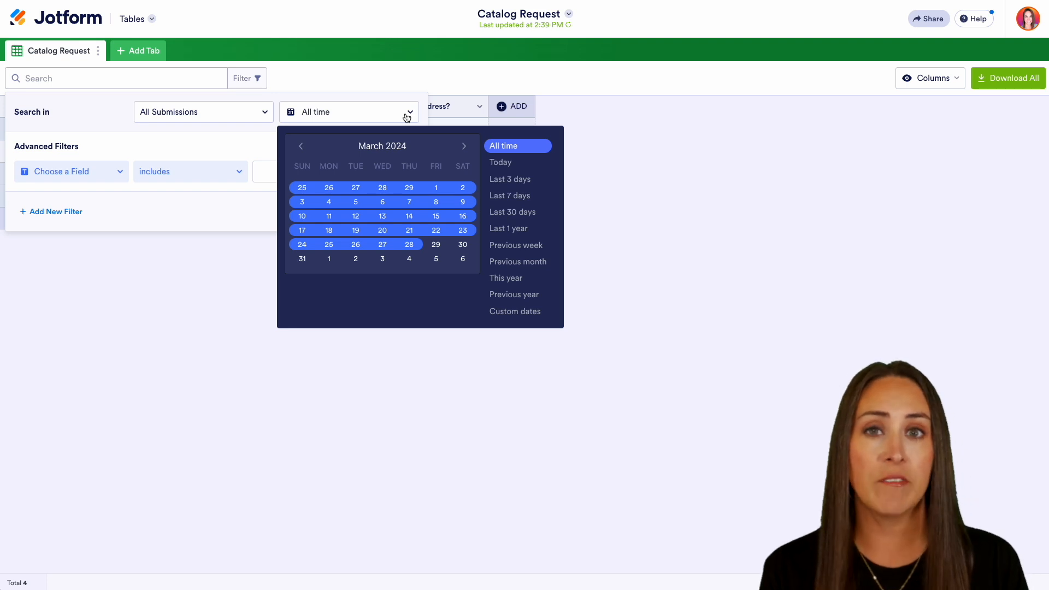
pyautogui.click(529, 315)
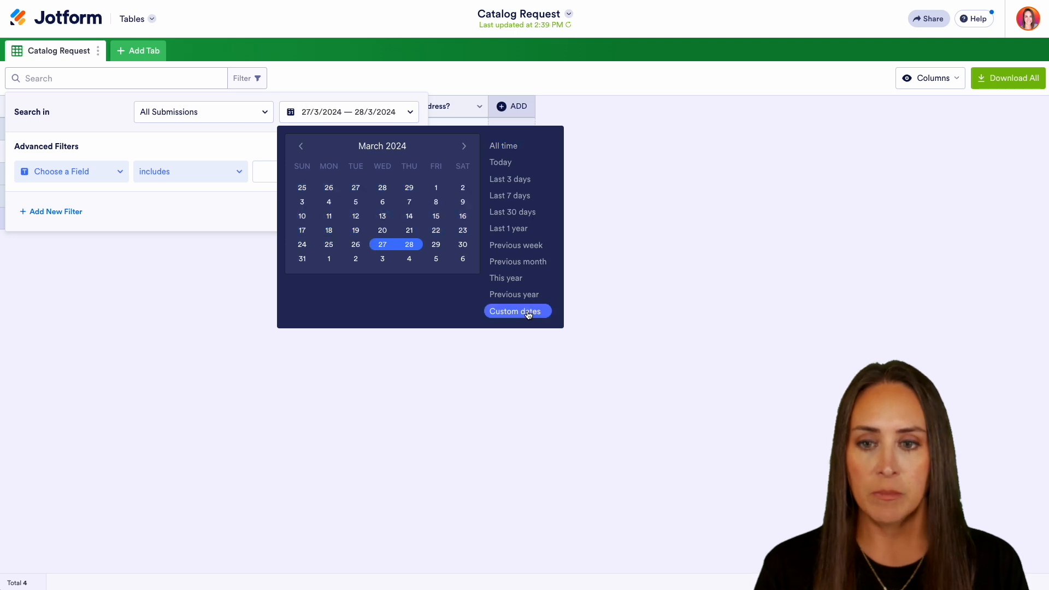
pyautogui.click(301, 146)
pyautogui.click(301, 147)
pyautogui.click(301, 147)
pyautogui.click(301, 146)
pyautogui.click(301, 147)
pyautogui.click(301, 147)
pyautogui.click(301, 147)
pyautogui.click(301, 146)
pyautogui.click(301, 146)
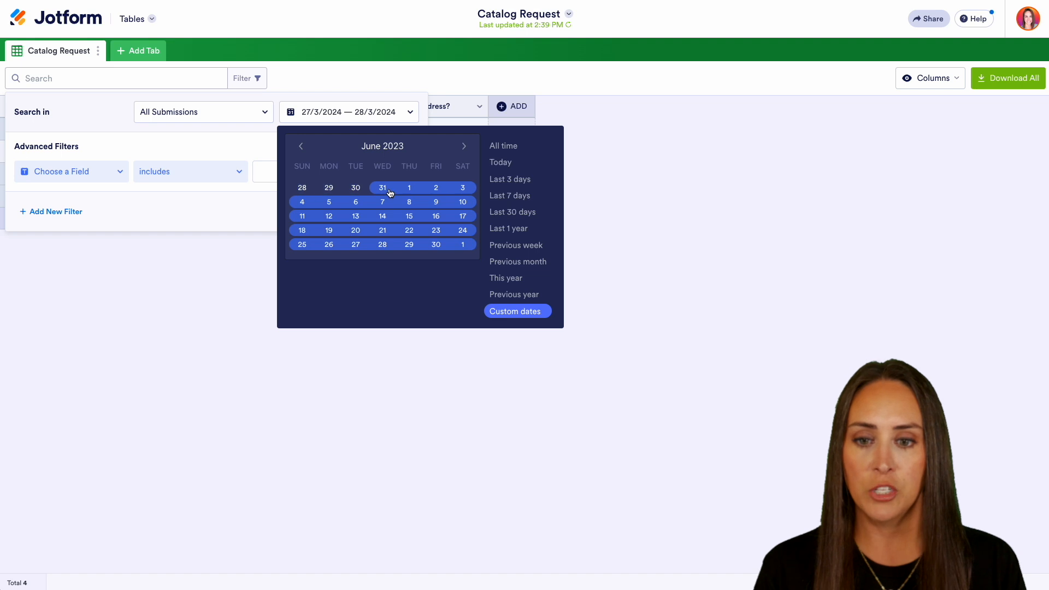
pyautogui.click(409, 187)
pyautogui.click(410, 245)
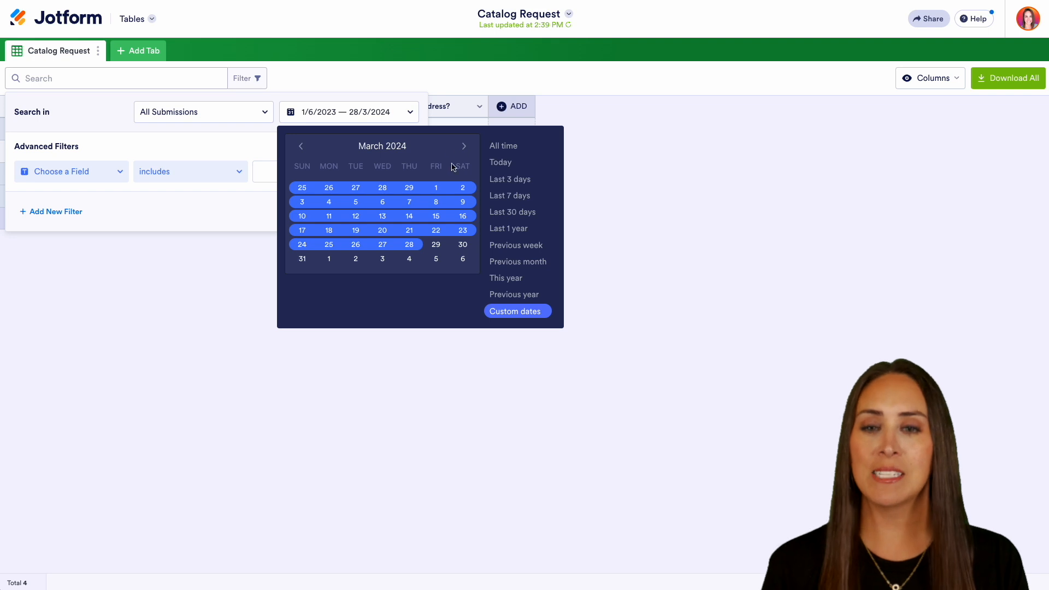
pyautogui.click(424, 102)
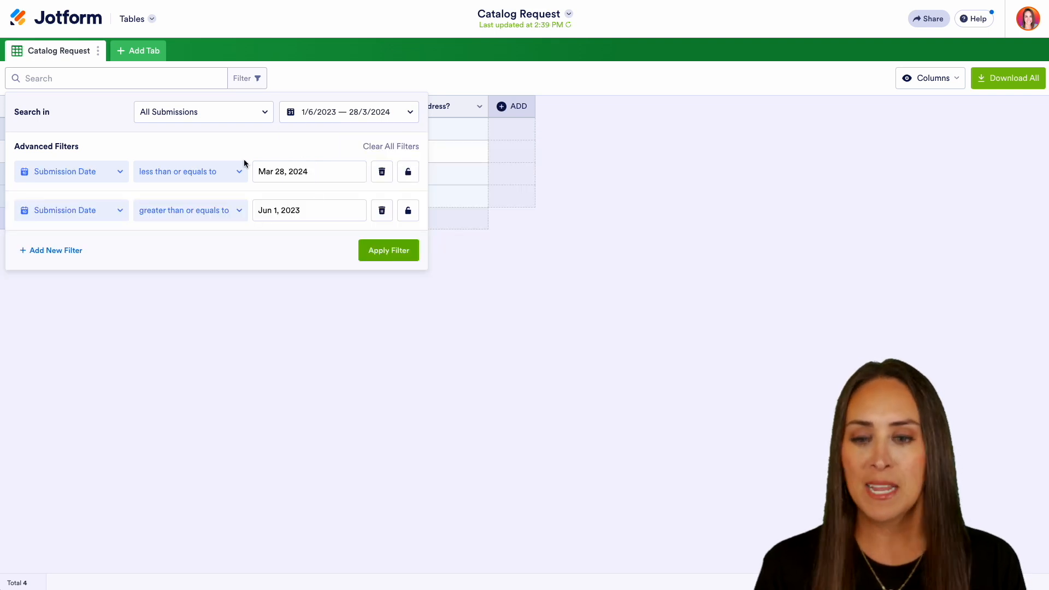
pyautogui.click(386, 250)
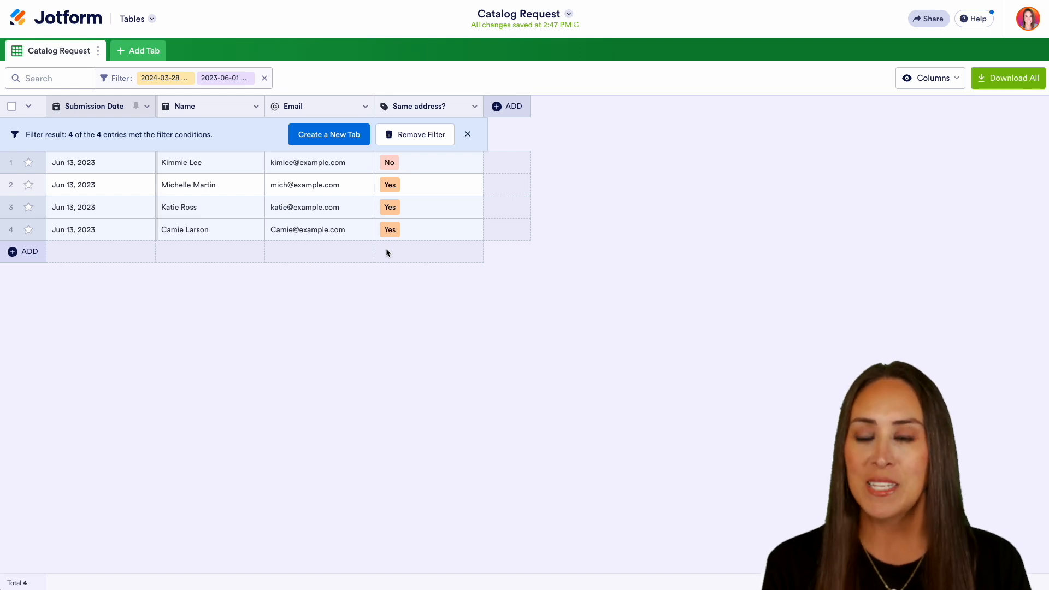
pyautogui.click(265, 79)
# Filter the submissions to those whose "Same address?" field equals No.
pyautogui.click(254, 79)
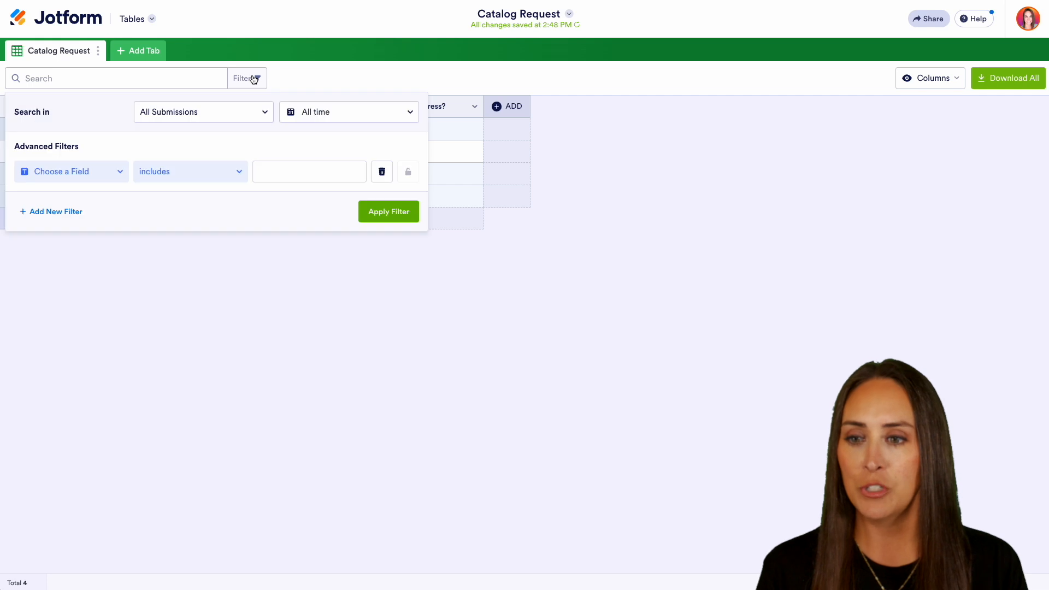
pyautogui.click(121, 171)
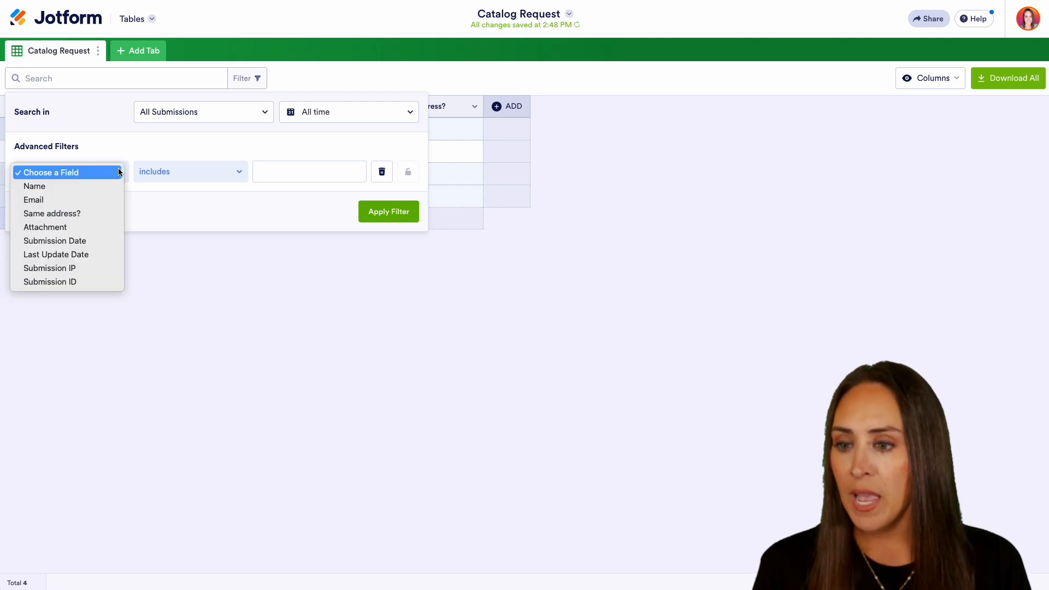
pyautogui.click(104, 213)
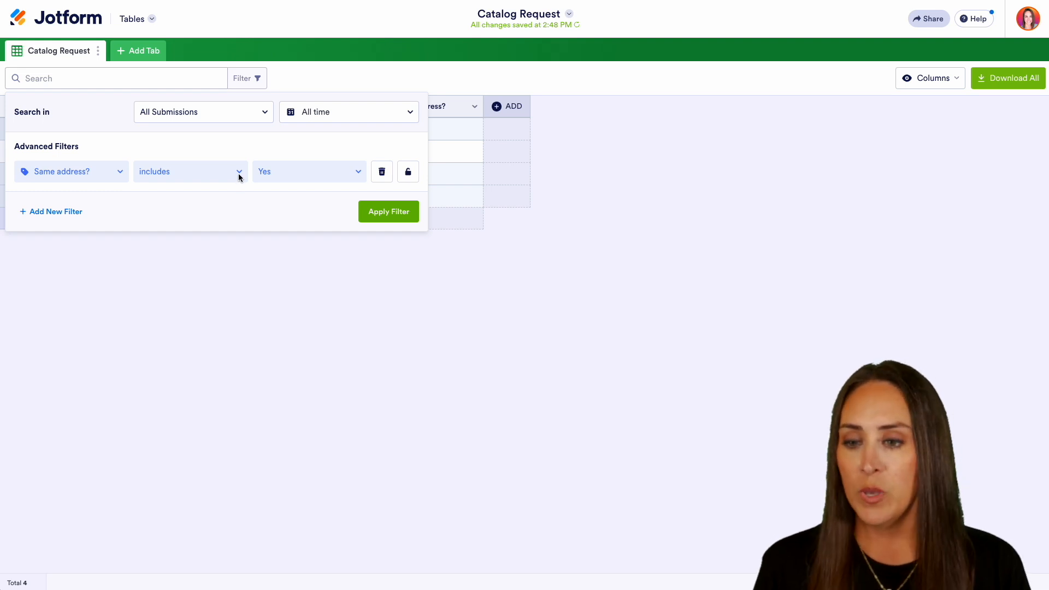
pyautogui.click(239, 173)
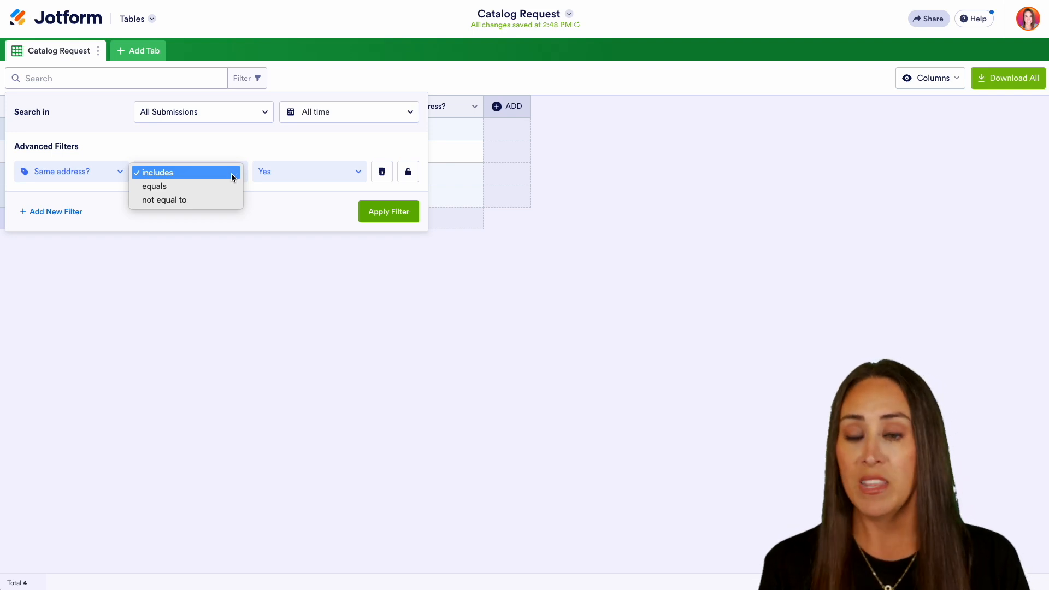
pyautogui.click(206, 186)
pyautogui.click(332, 174)
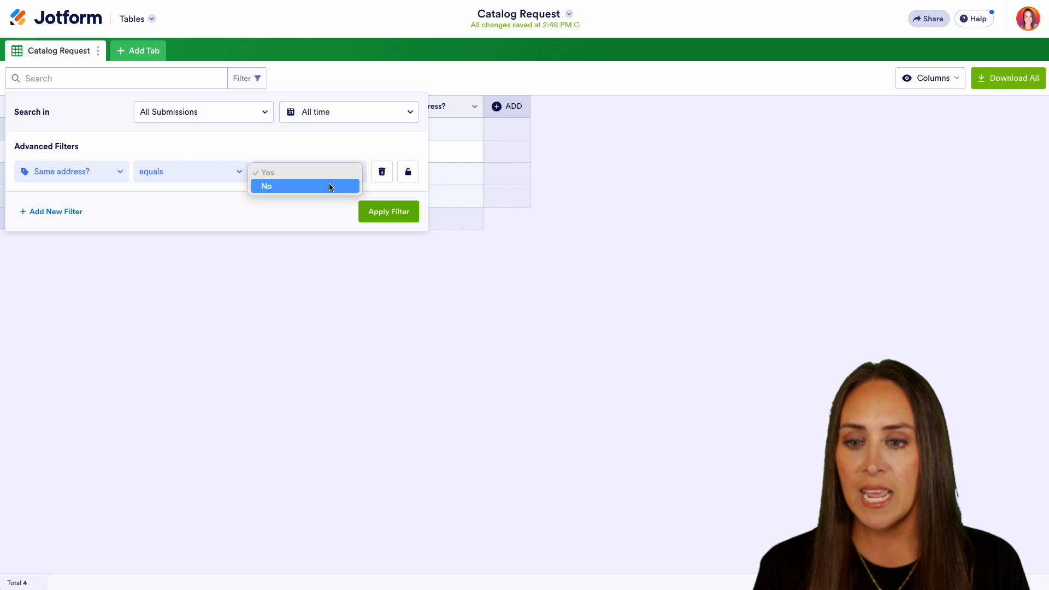
pyautogui.click(327, 186)
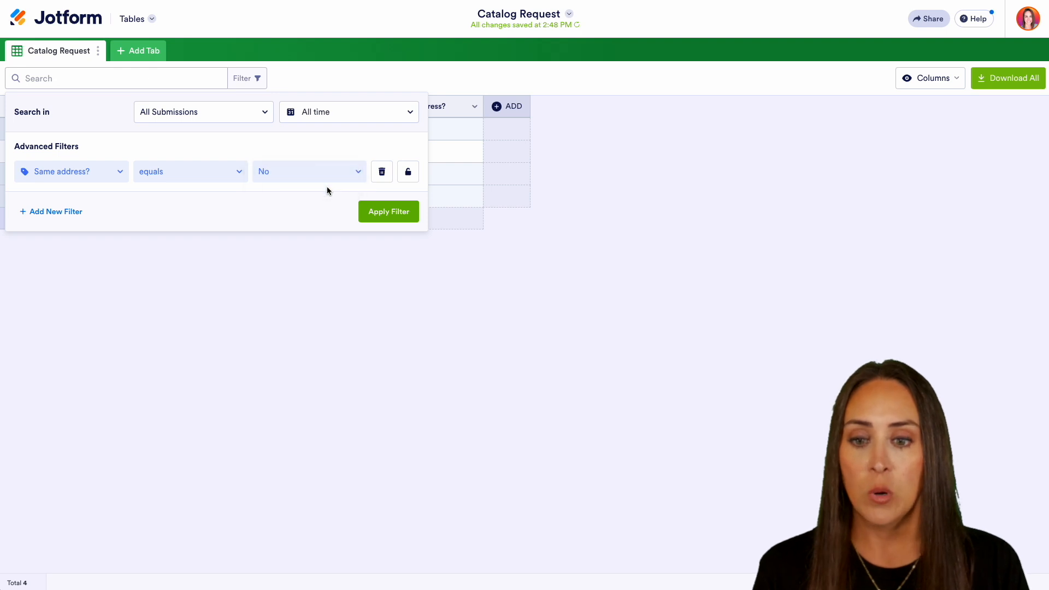
pyautogui.click(388, 215)
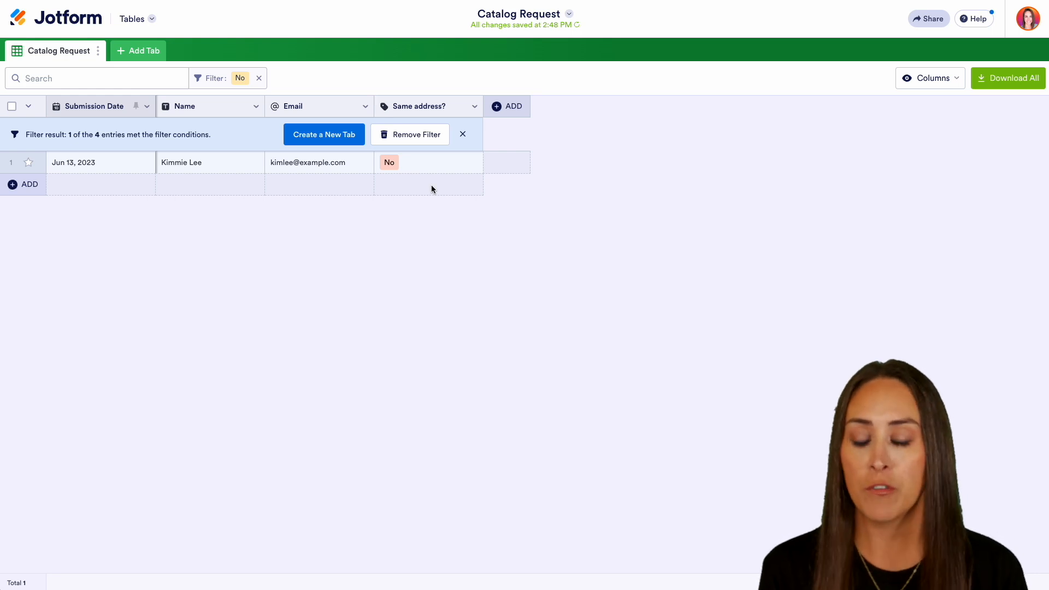
# Create a new tab named "Needs Address" from the filtered submissions.
pyautogui.click(327, 136)
pyautogui.write('Needs Address')
pyautogui.click(682, 355)
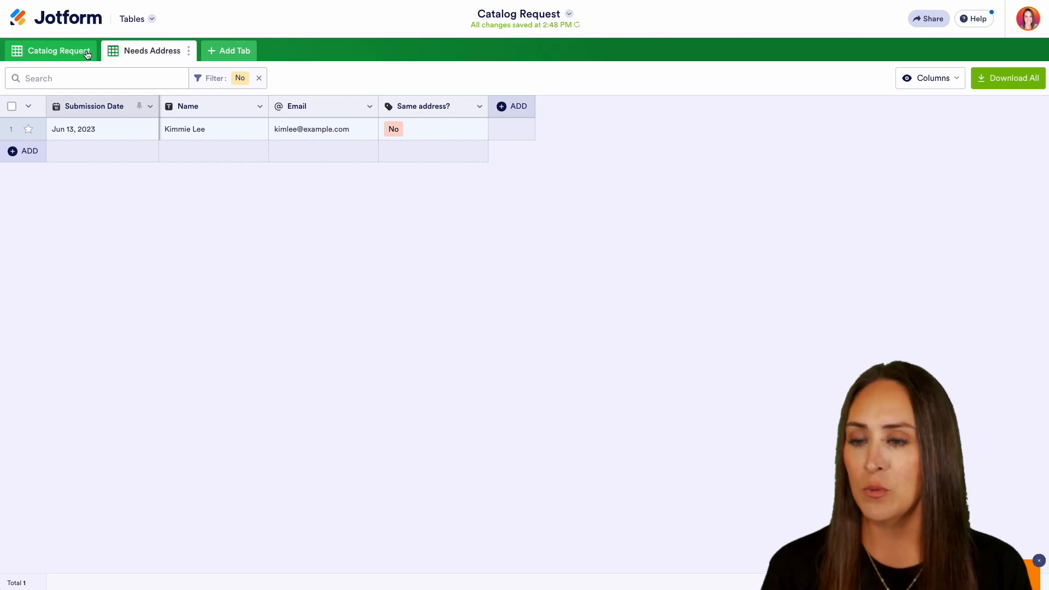
# Return to the Catalog Request table and remove its "Same address?" filter.
pyautogui.click(64, 52)
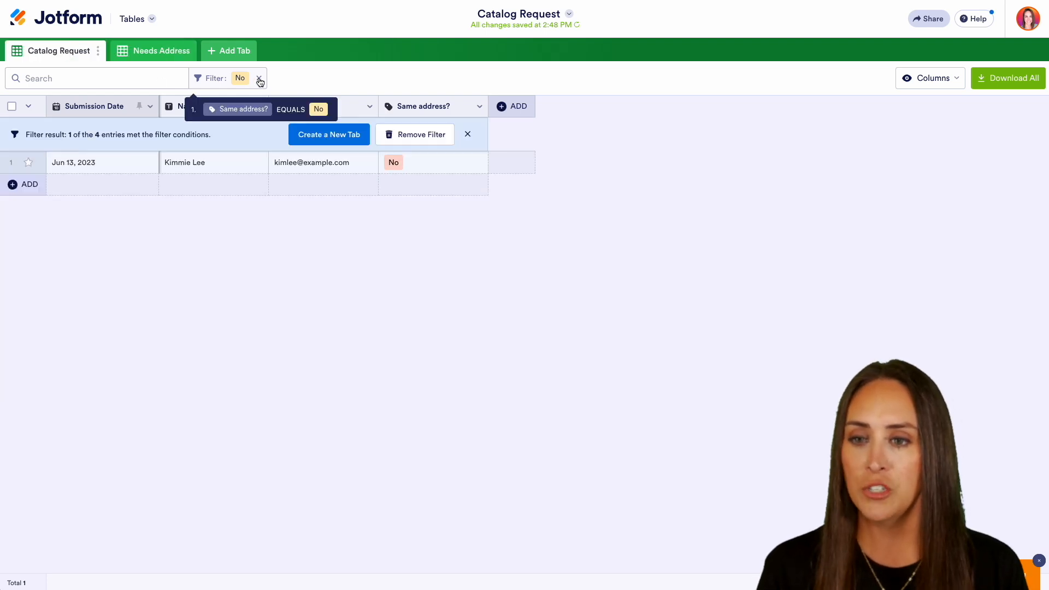
pyautogui.click(259, 81)
# Set up an advanced filter for submissions whose Name includes one submitter's first name.
pyautogui.click(258, 80)
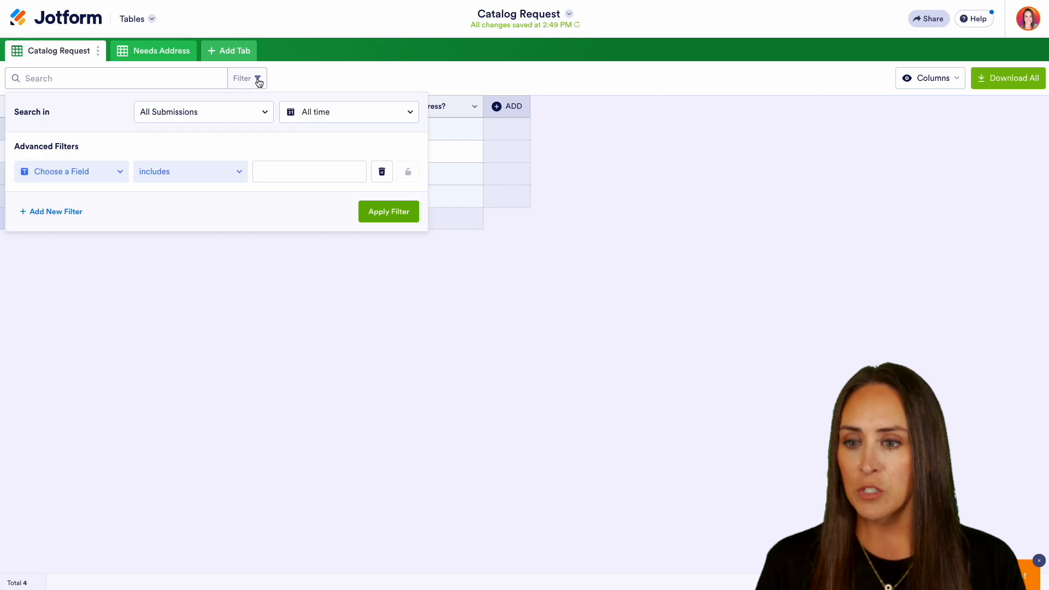
pyautogui.click(121, 173)
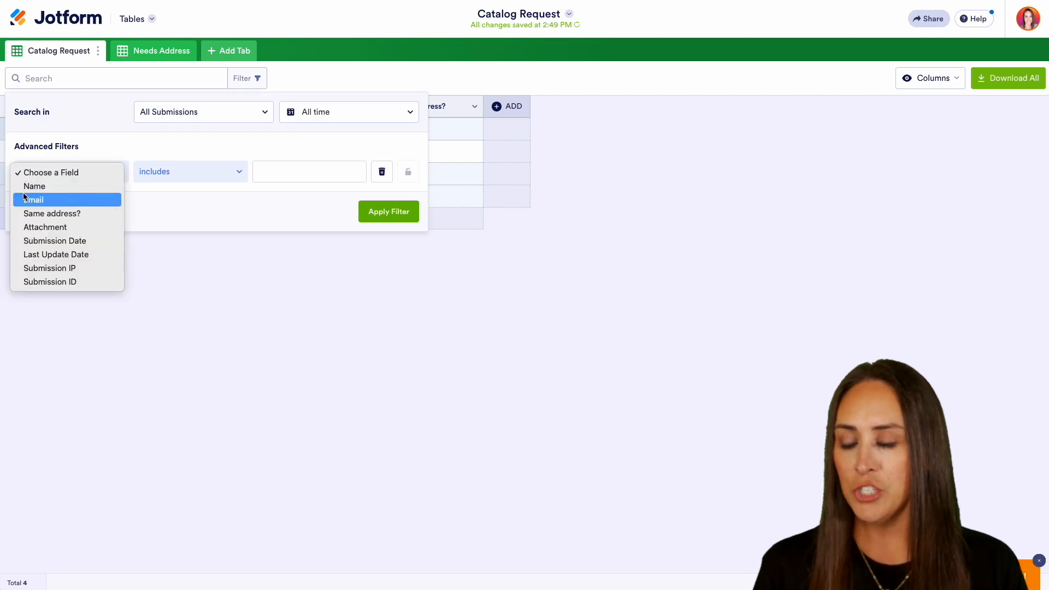
pyautogui.click(55, 191)
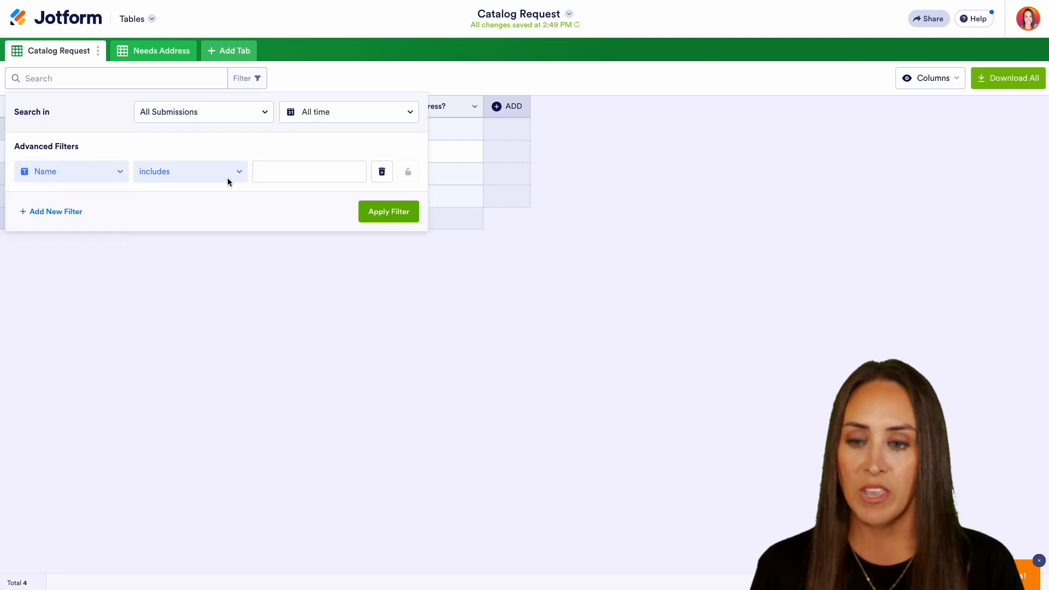
pyautogui.click(314, 175)
pyautogui.write('camie')
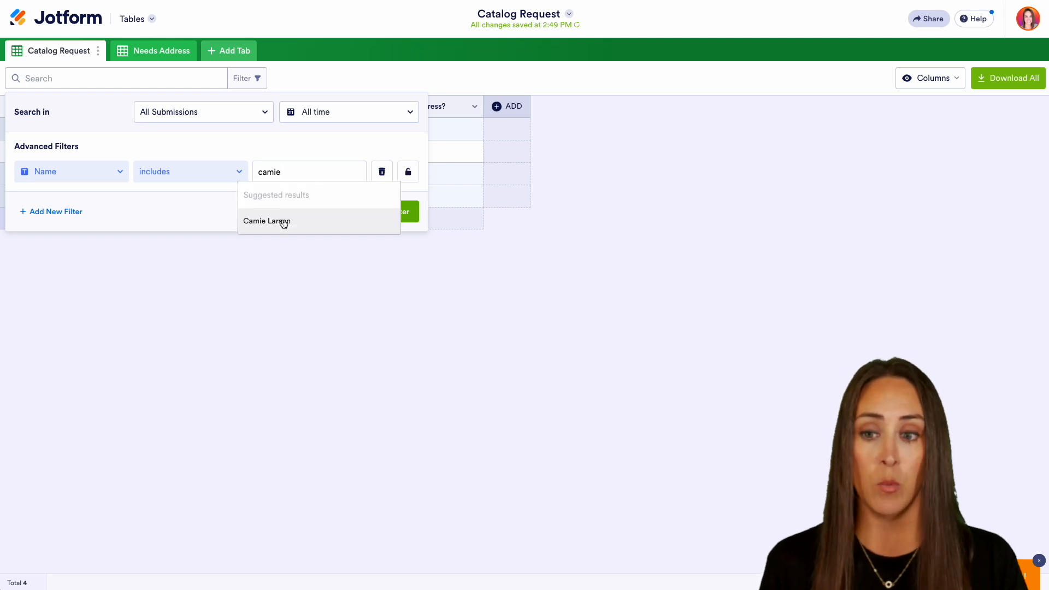
pyautogui.click(293, 151)
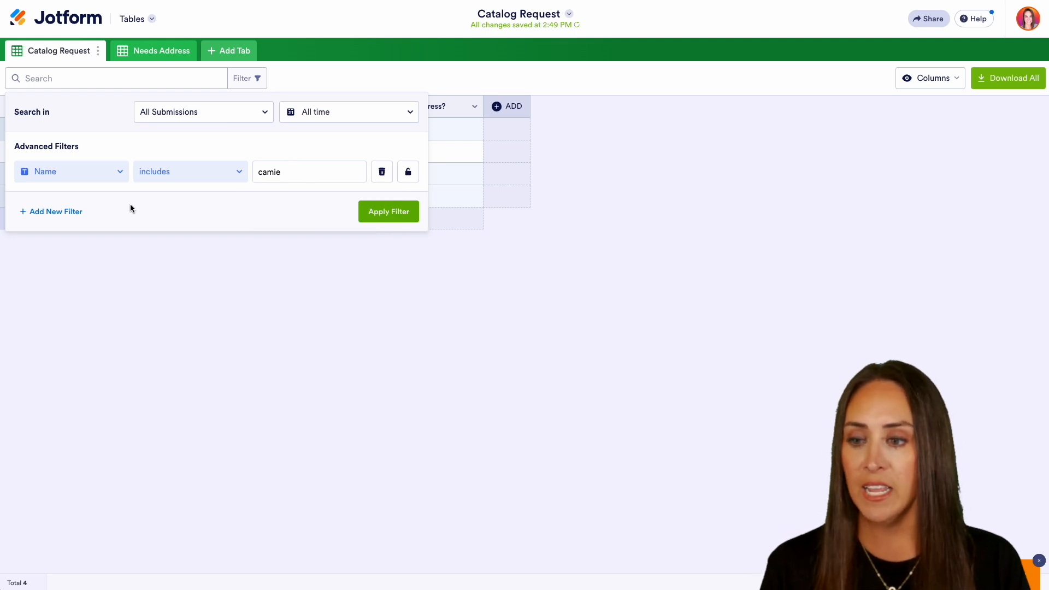
# Add a second filter condition, "Same address?" includes Yes, and apply both conditions.
pyautogui.click(57, 212)
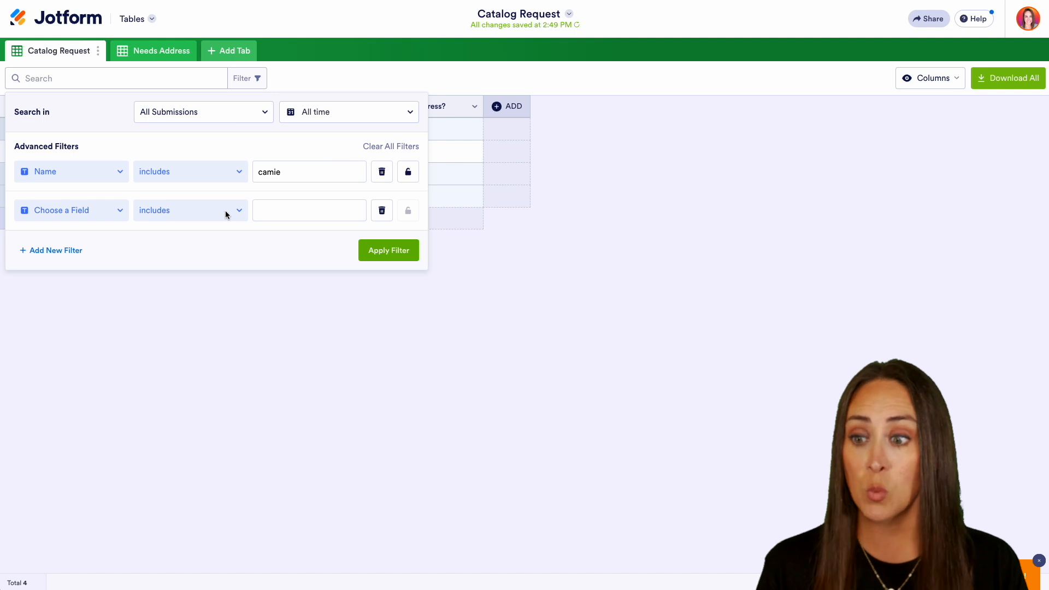
pyautogui.click(106, 212)
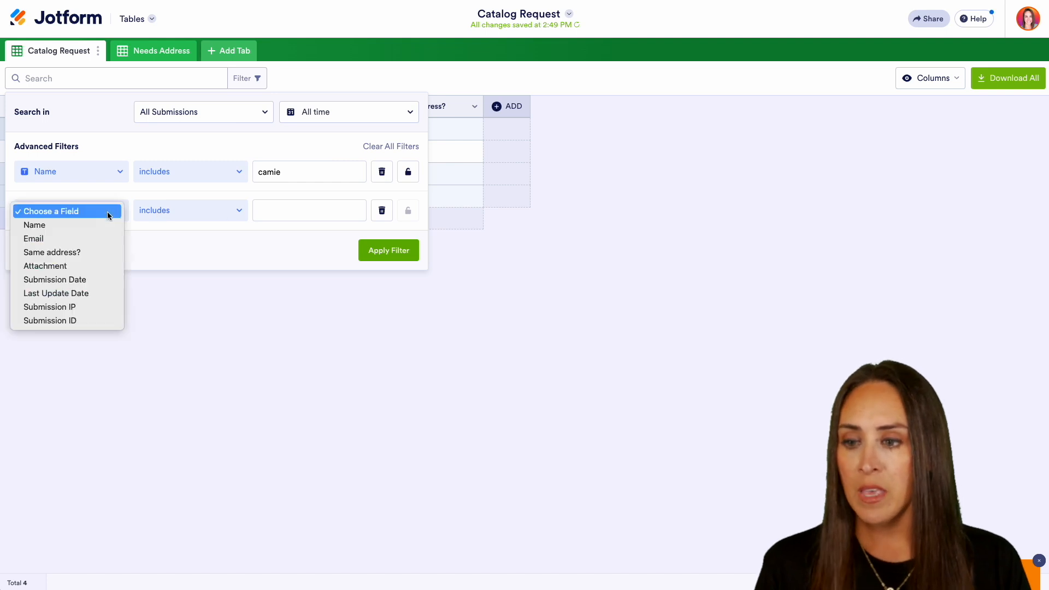
pyautogui.click(82, 253)
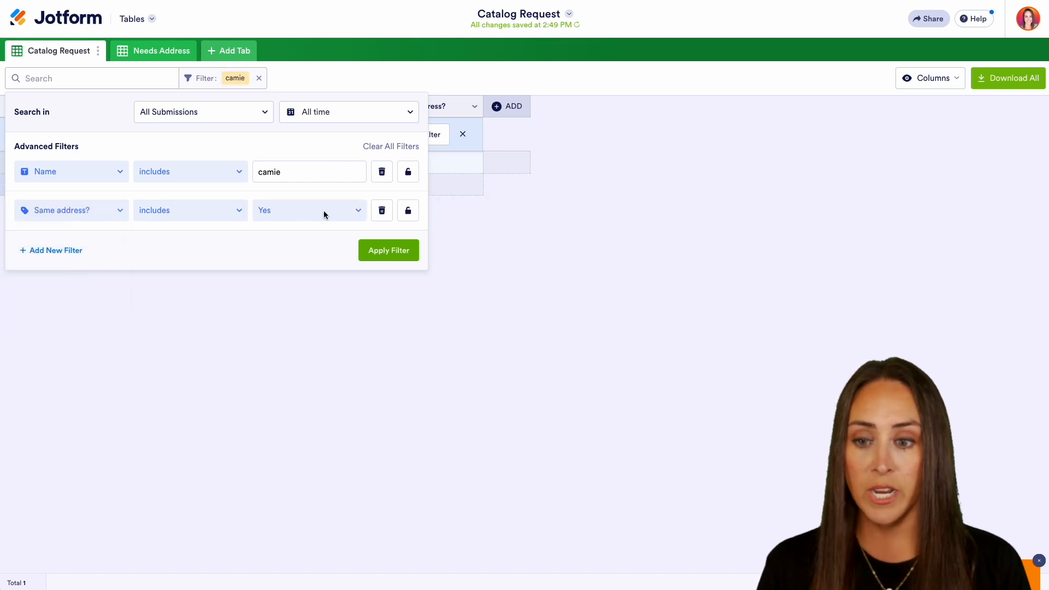
pyautogui.click(323, 213)
pyautogui.click(289, 263)
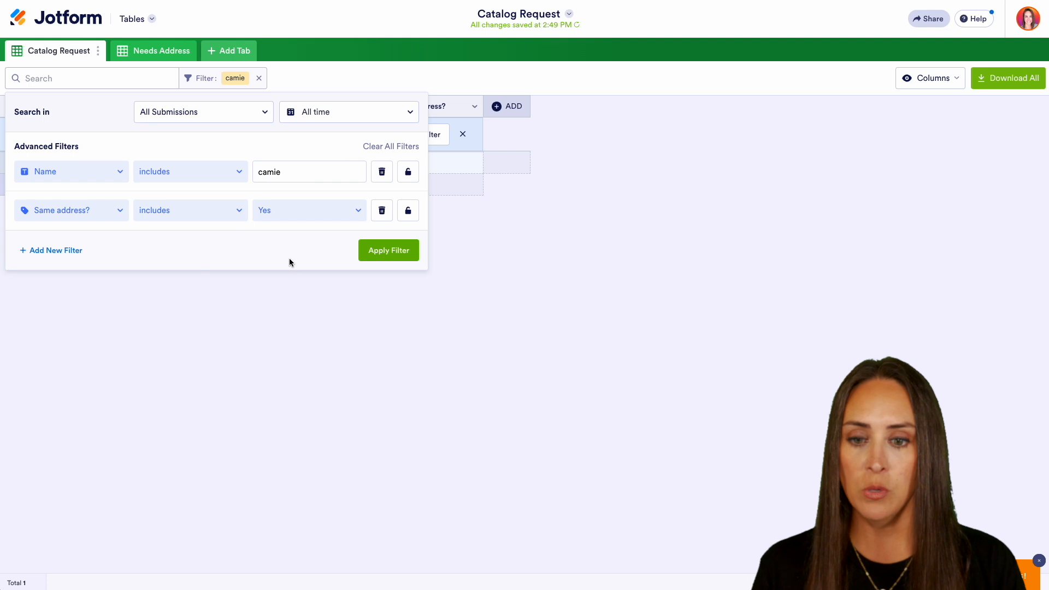
pyautogui.click(397, 251)
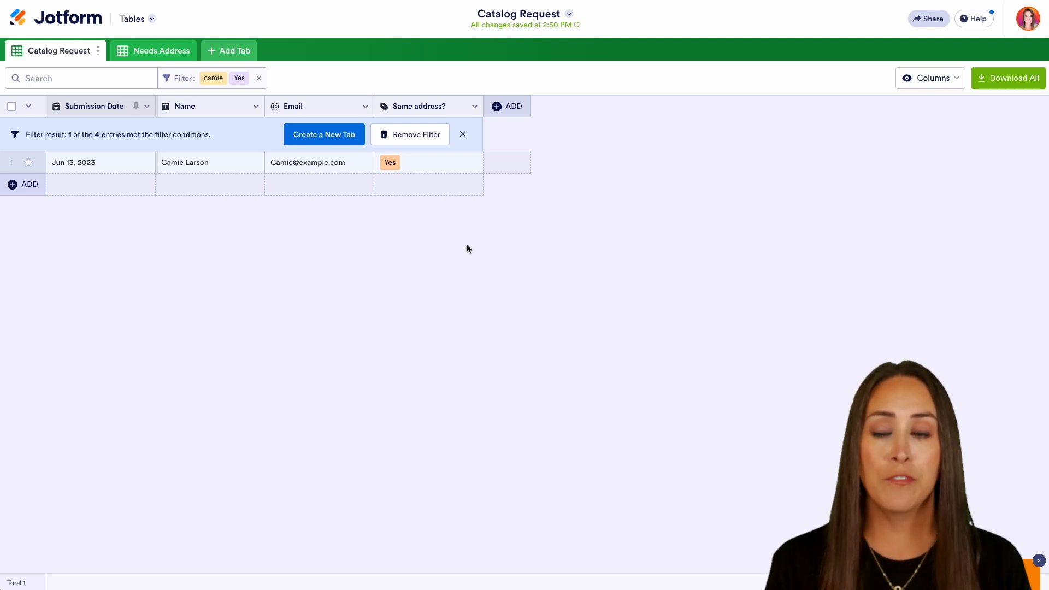
# Remove the "Same address?" and Name filter conditions from the Catalog Request table one by one.
pyautogui.moveTo(238, 77)
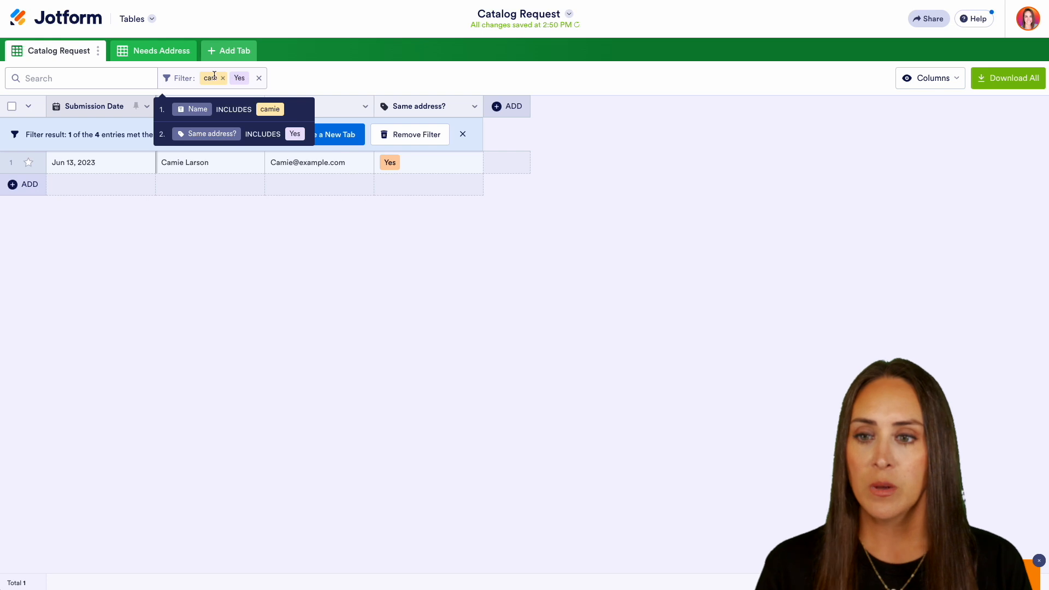
pyautogui.click(245, 78)
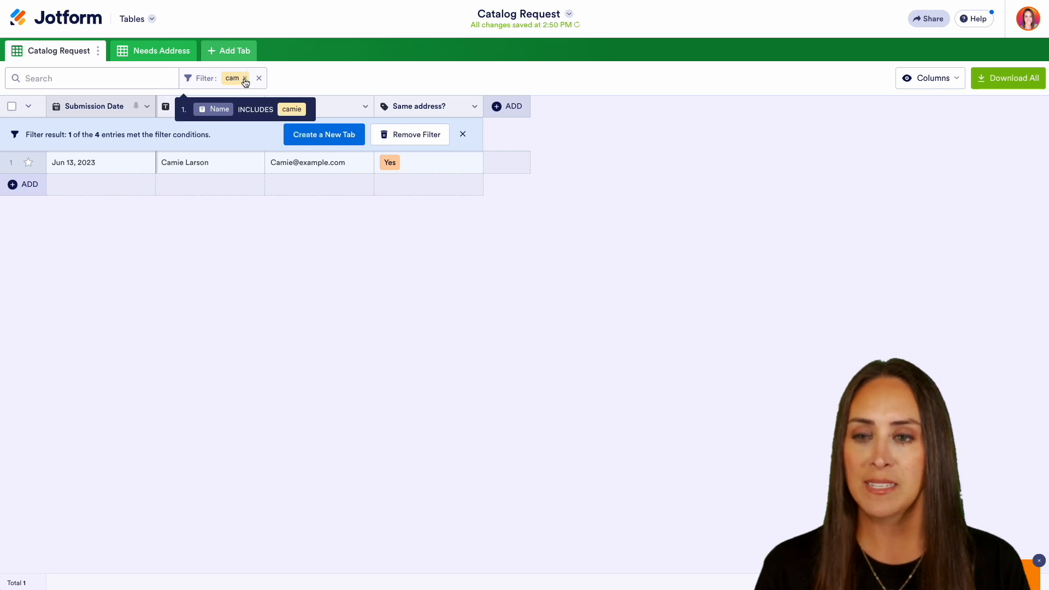
pyautogui.click(245, 78)
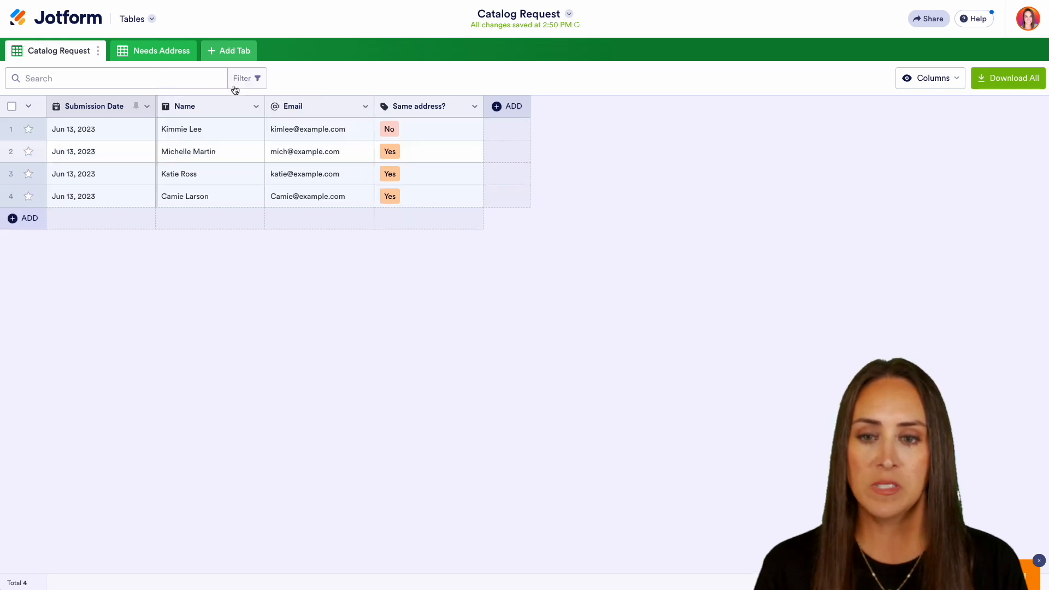